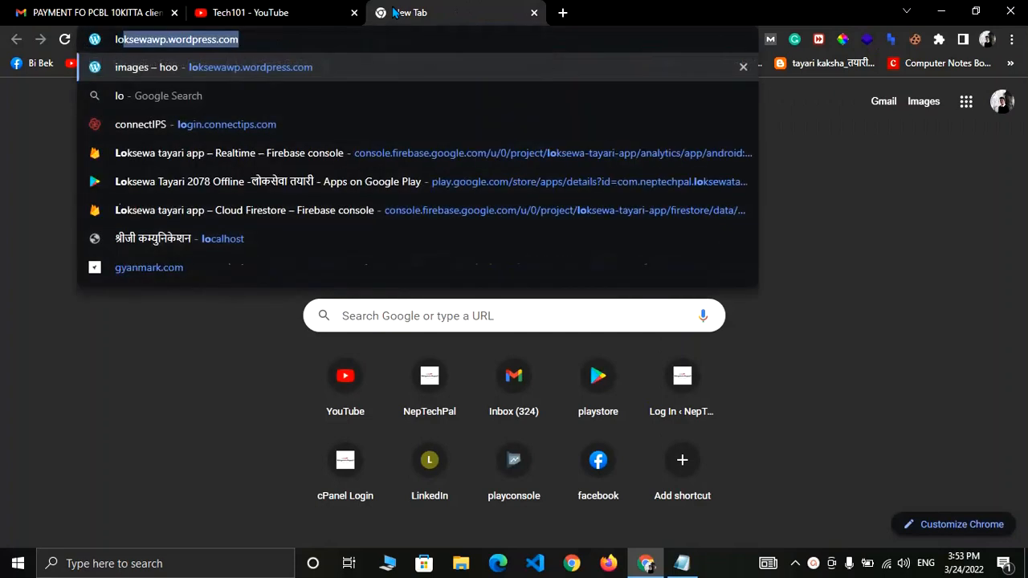
# Clear the wrong autocompletion and load login.connectips.com in the new Chrome tab.
pyautogui.press('Tab')
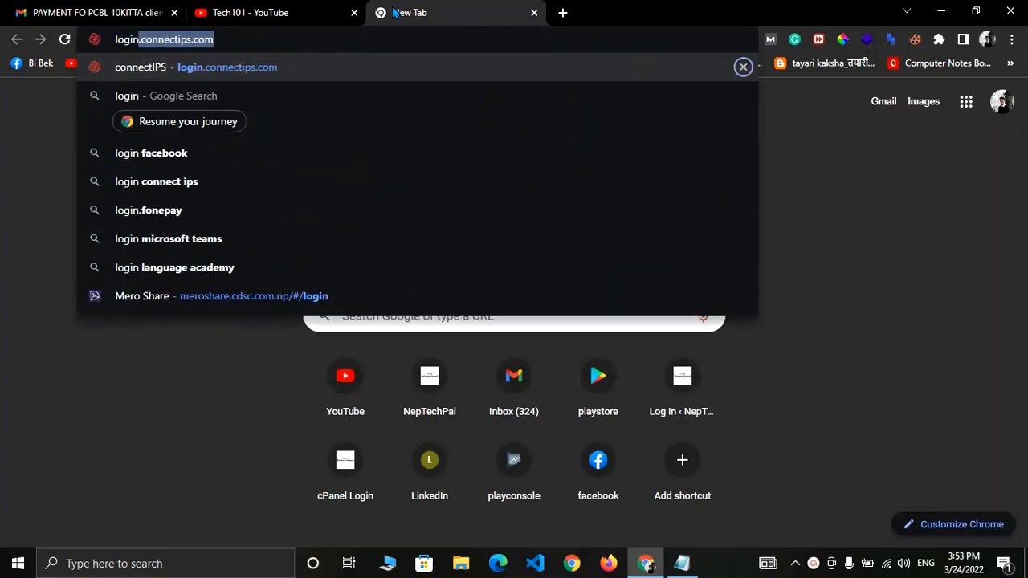
pyautogui.press('Return')
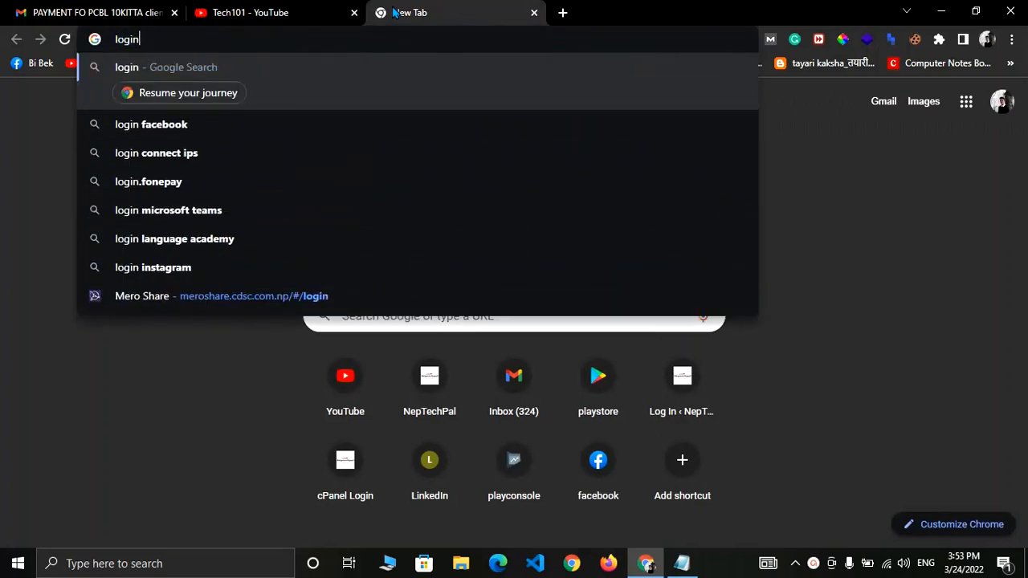
pyautogui.write('.conn')
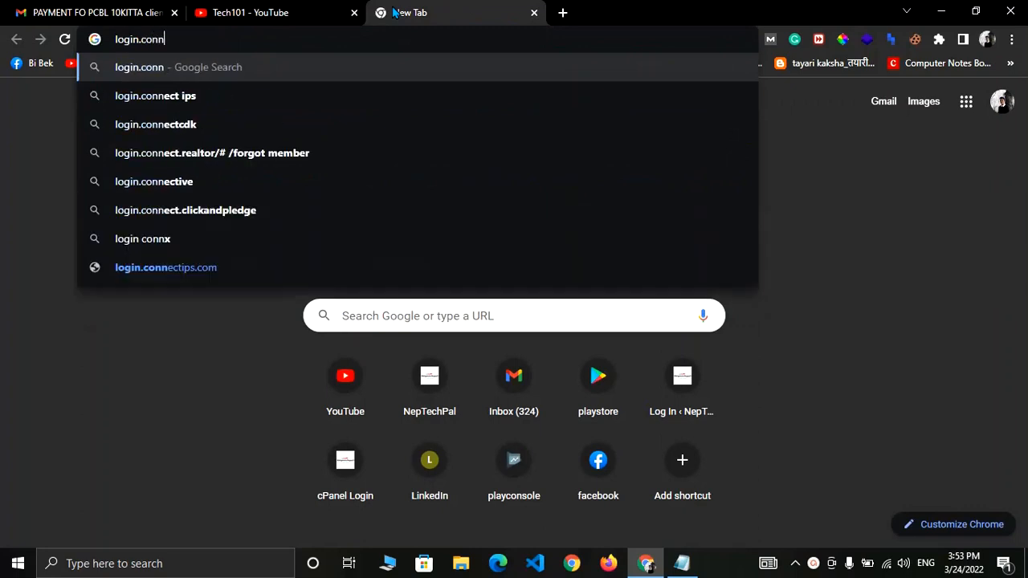
pyautogui.write('ec')
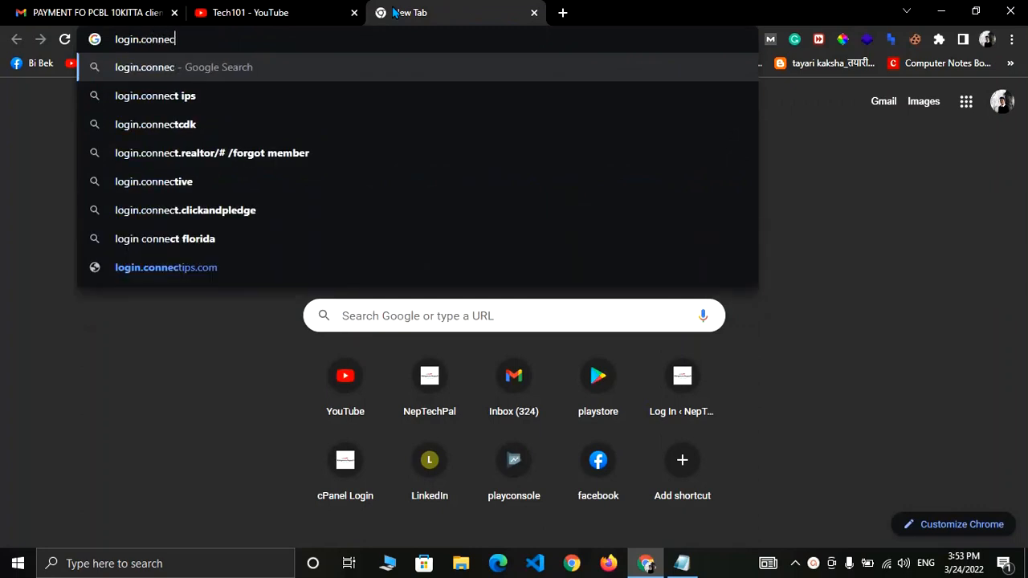
pyautogui.write('tips.com')
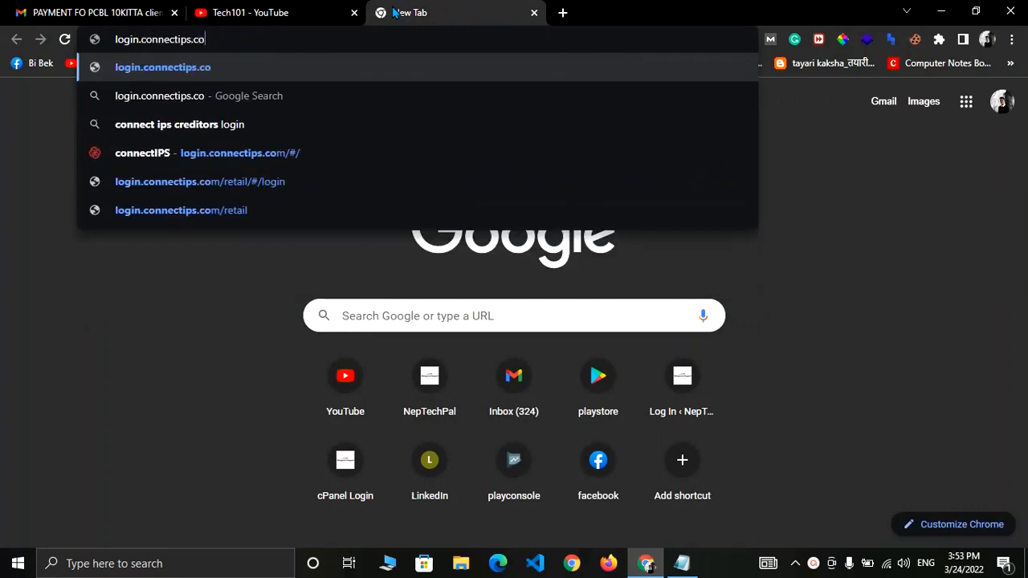
pyautogui.press('Return')
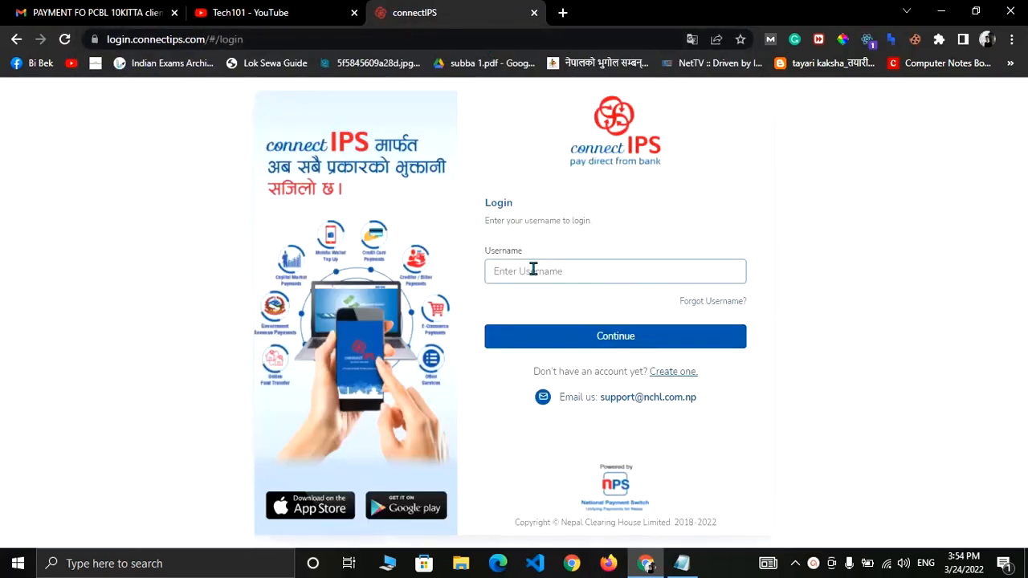
# Sign in to connectIPS with the account's username and password.
pyautogui.click(532, 270)
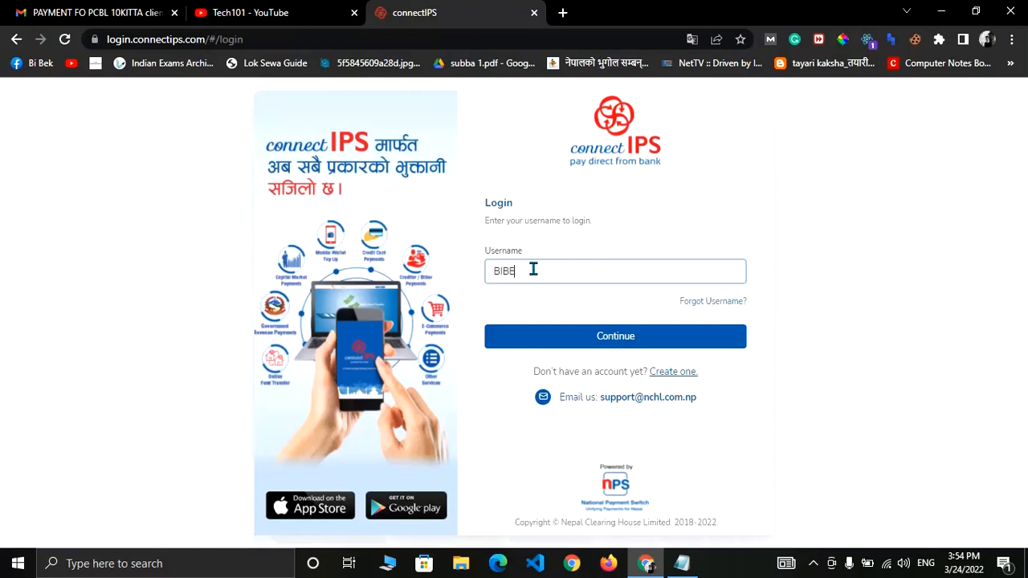
pyautogui.click(601, 335)
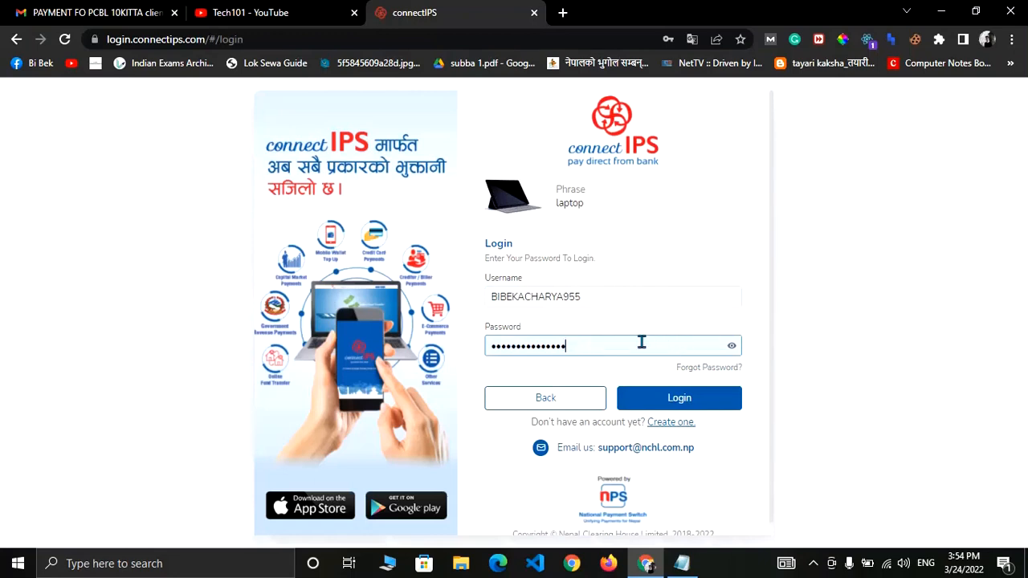
pyautogui.click(656, 401)
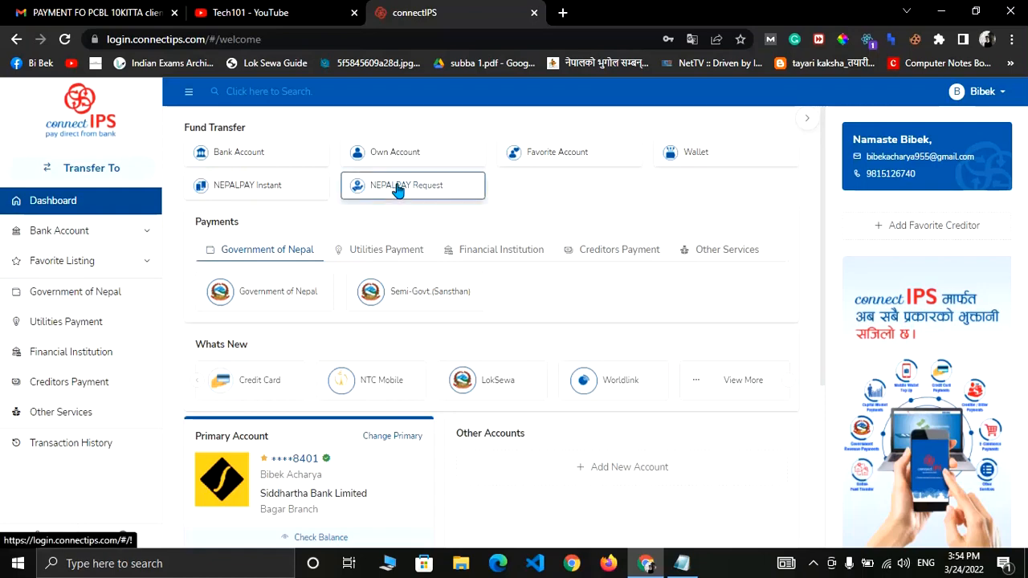
# Start a Bank Account transfer from your own account for 20509 NPR.
pyautogui.click(108, 174)
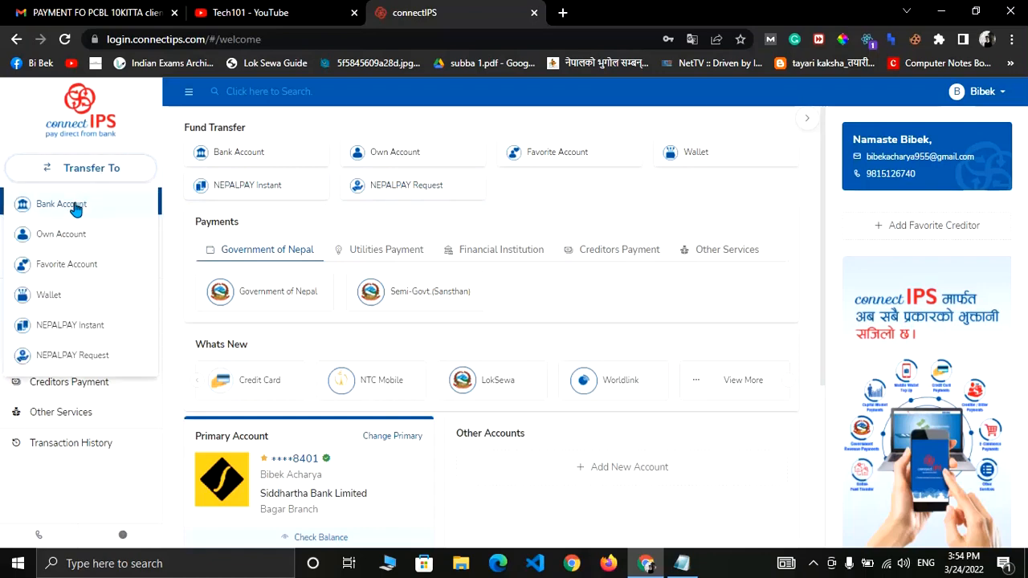
pyautogui.click(74, 206)
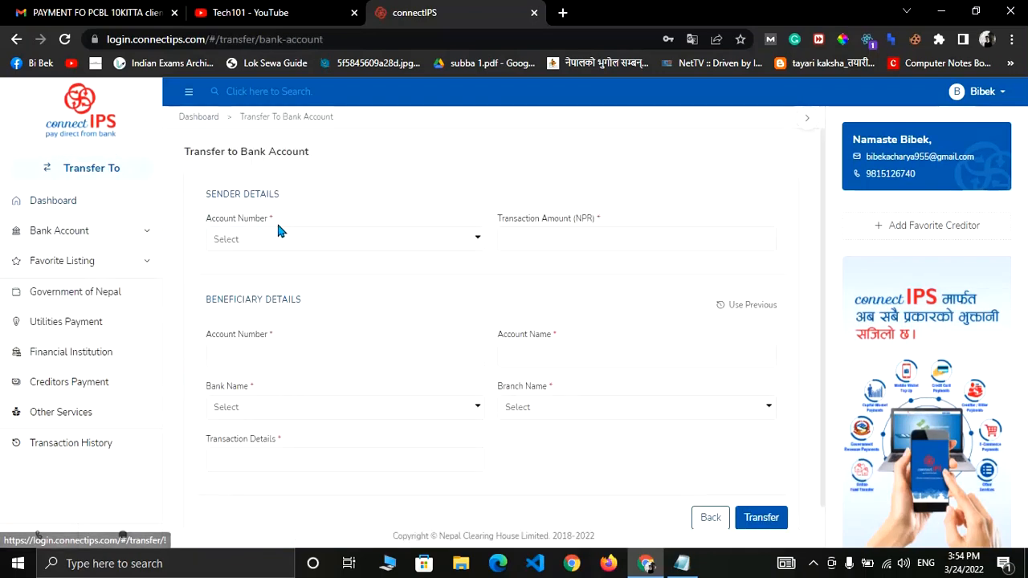
pyautogui.click(255, 246)
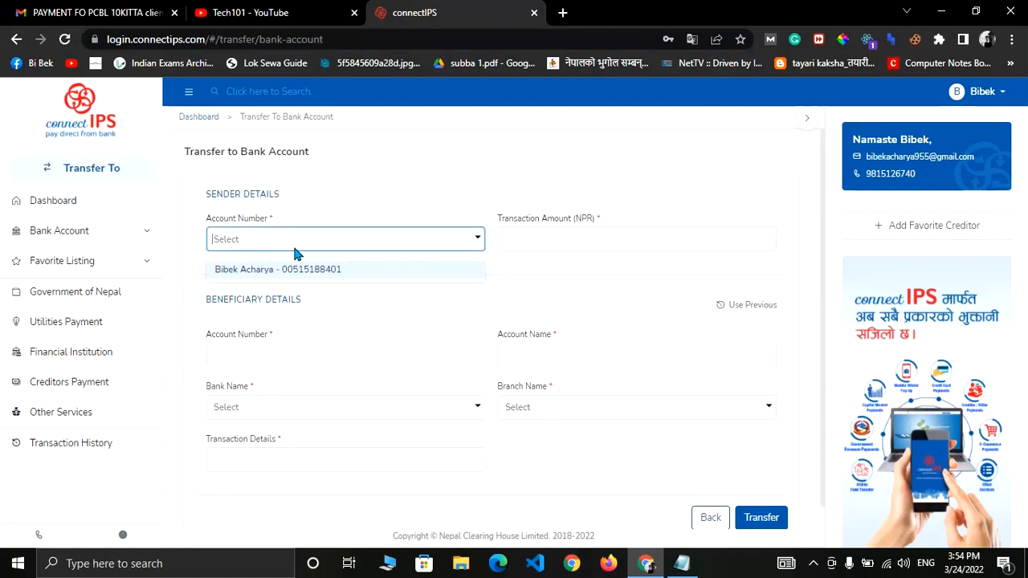
pyautogui.click(298, 270)
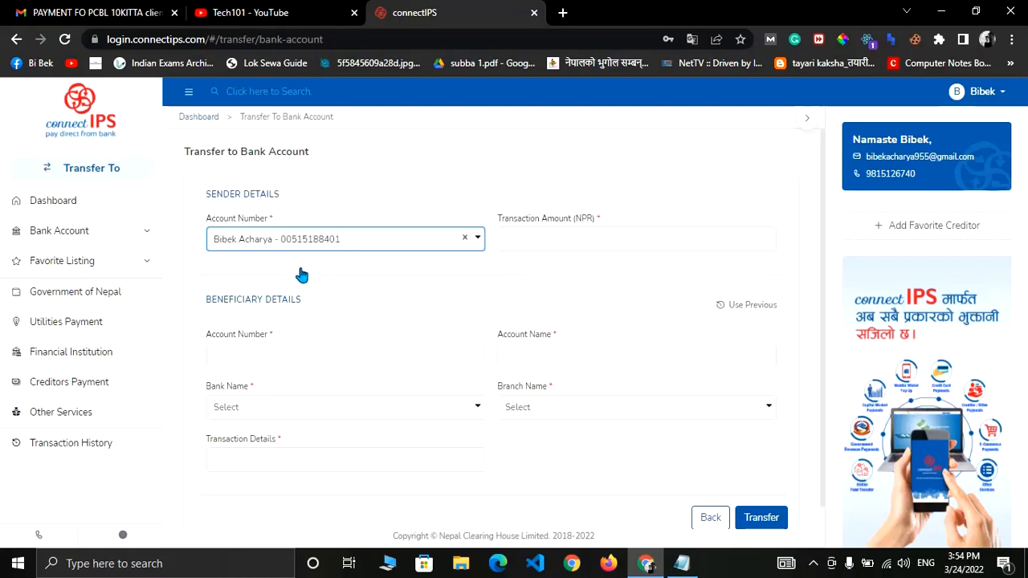
pyautogui.click(522, 237)
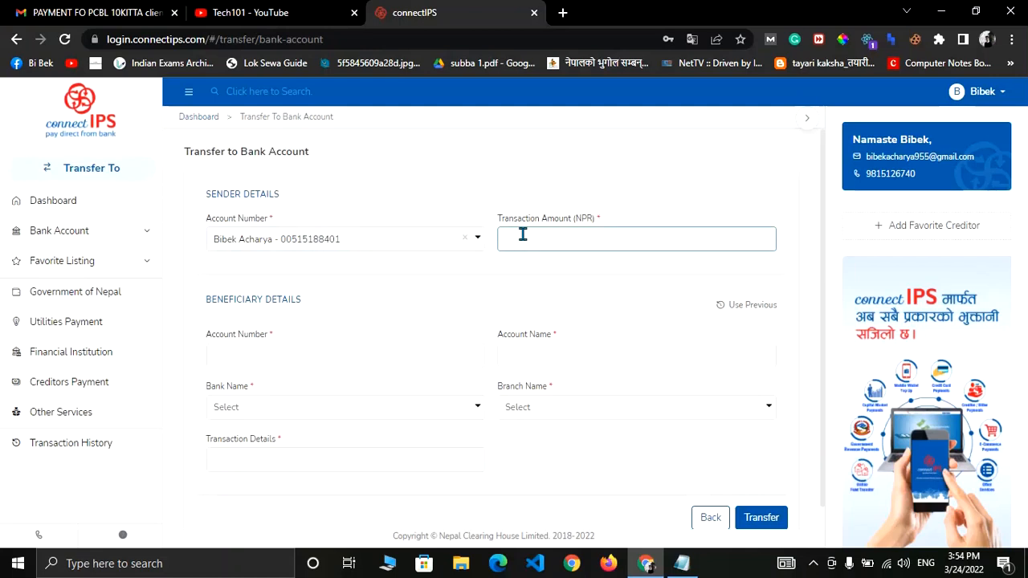
pyautogui.write('20509')
pyautogui.click(278, 355)
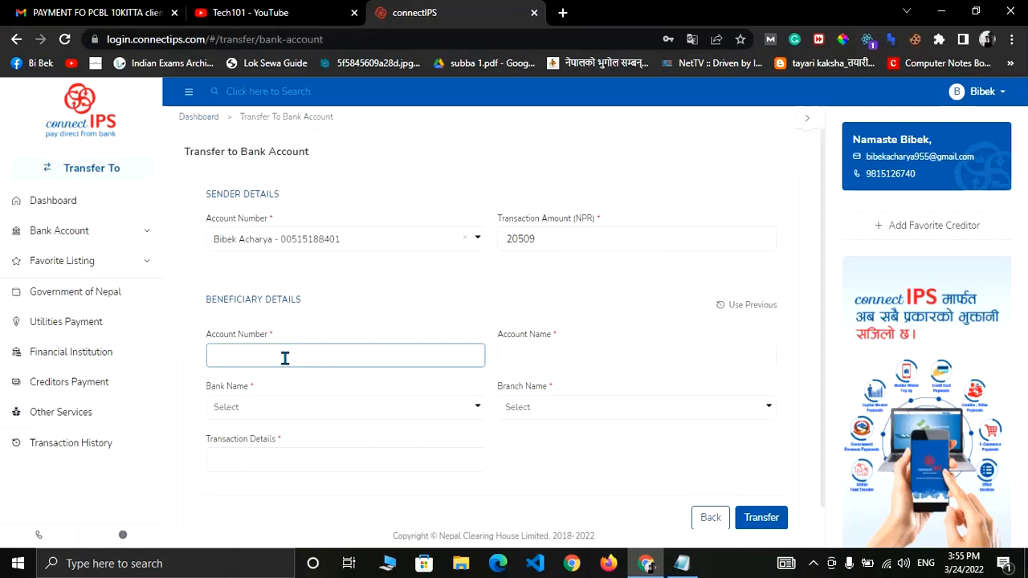
# Paste the beneficiary account number copied from the Notepad notes.
pyautogui.click(681, 563)
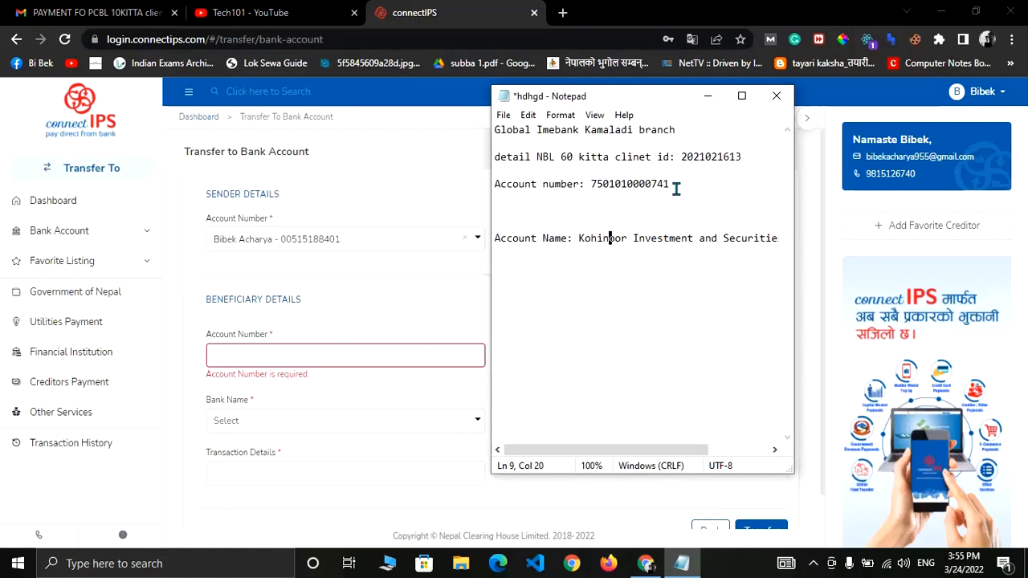
pyautogui.moveTo(673, 184); pyautogui.dragTo(590, 184)
pyautogui.hotkey('ctrl', 'c')
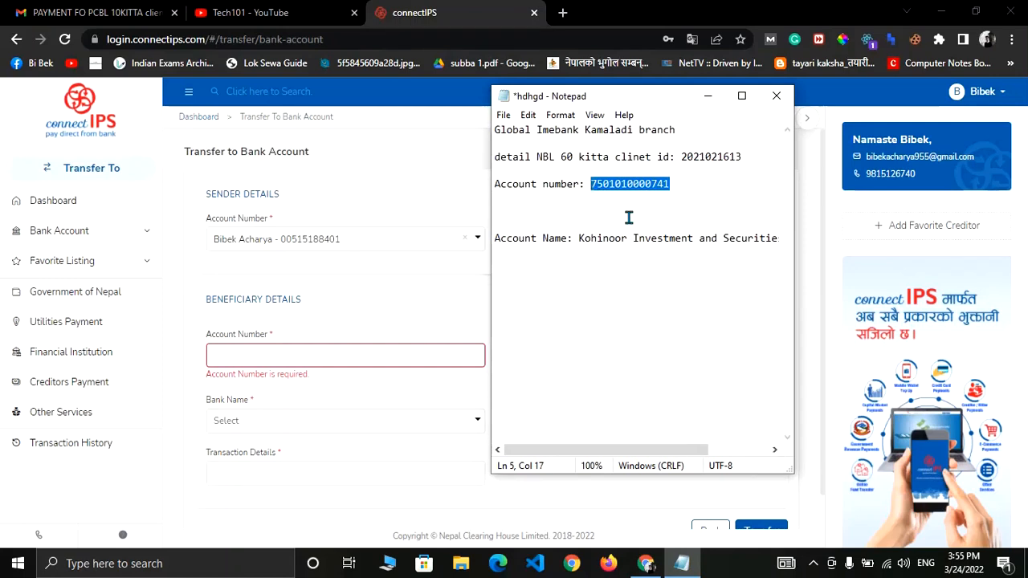
pyautogui.click(285, 354)
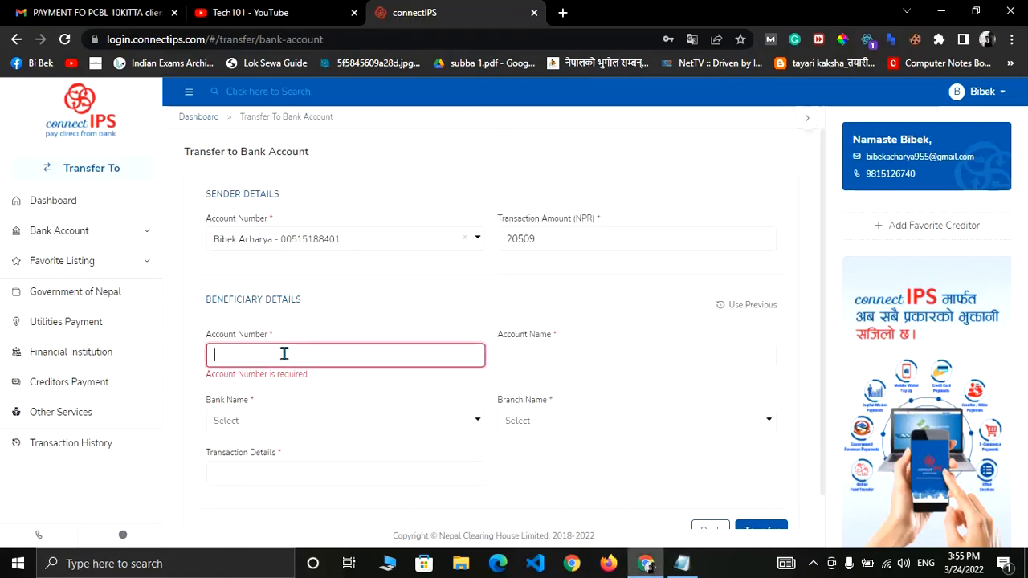
pyautogui.hotkey('ctrl', 'v')
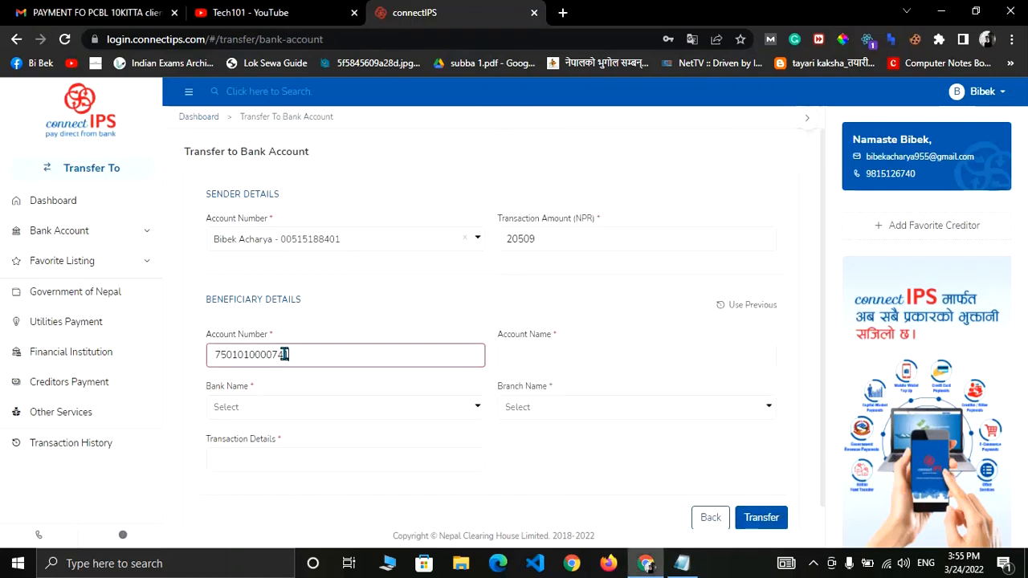
# Paste 'Kohinoor Investment and Securities Pvt ltd' from the notes as the beneficiary account name.
pyautogui.click(546, 359)
pyautogui.click(682, 563)
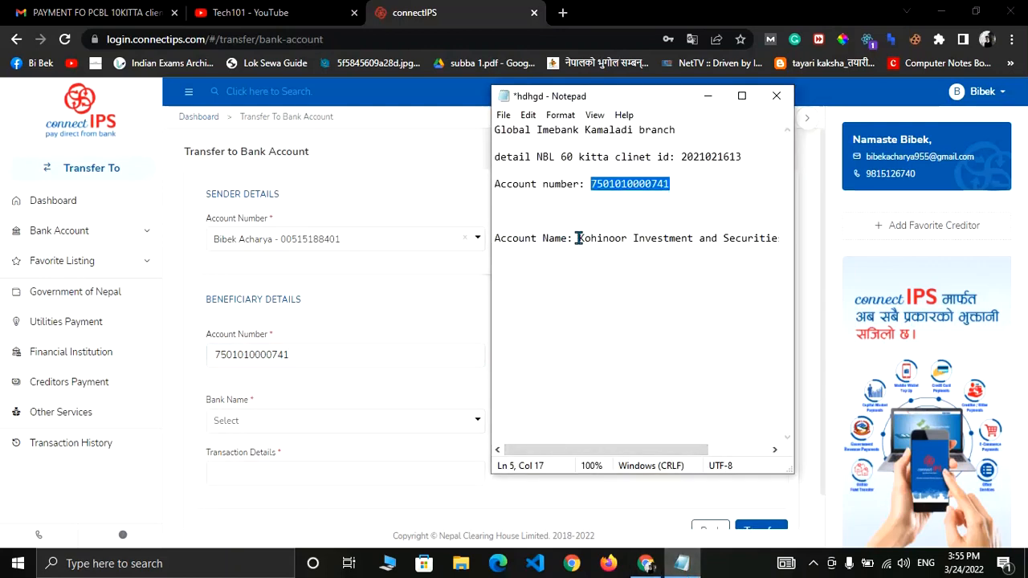
pyautogui.moveTo(577, 238); pyautogui.dragTo(779, 239)
pyautogui.hotkey('ctrl', 'c')
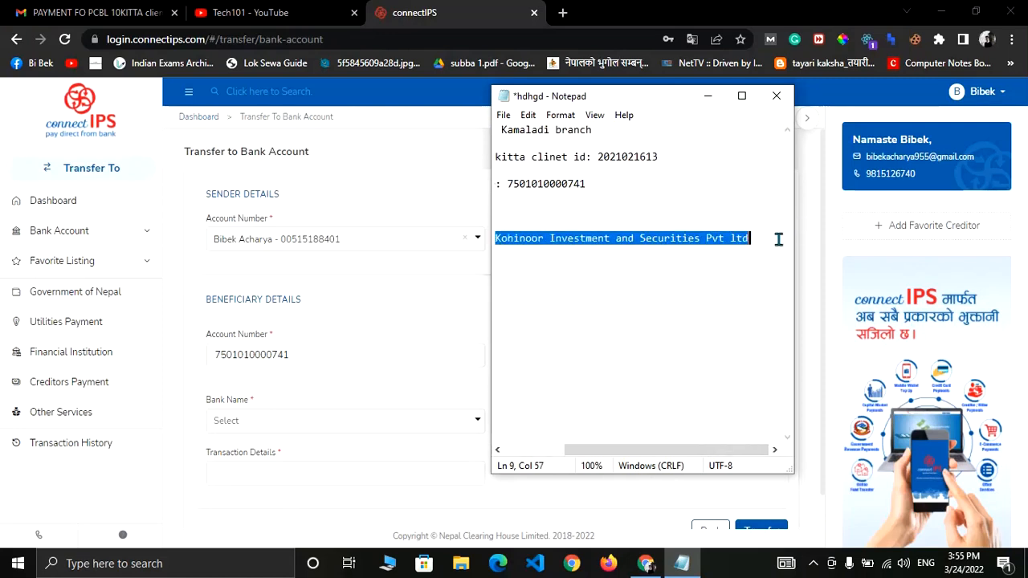
pyautogui.click(380, 299)
pyautogui.click(557, 357)
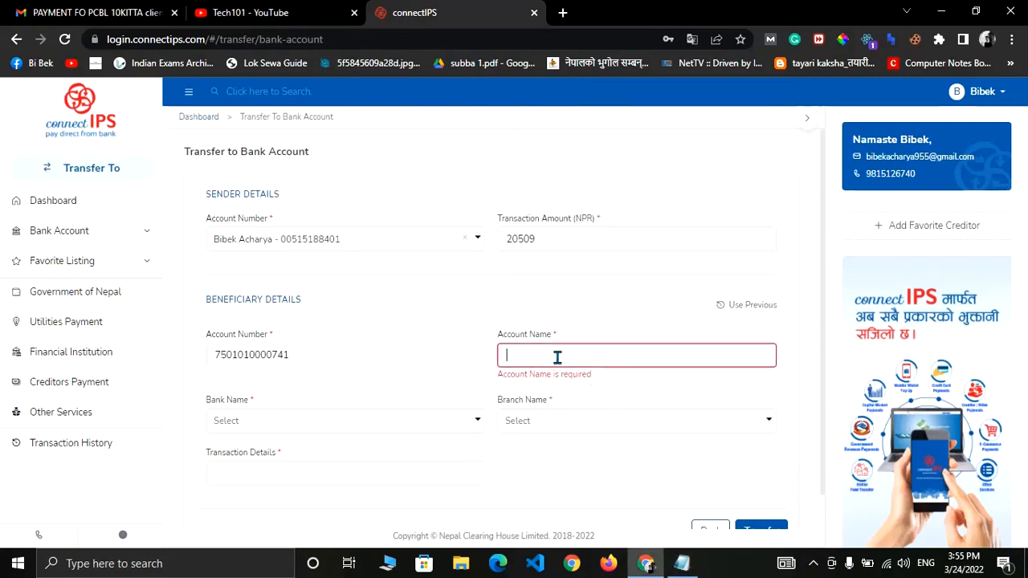
pyautogui.hotkey('ctrl', 'v')
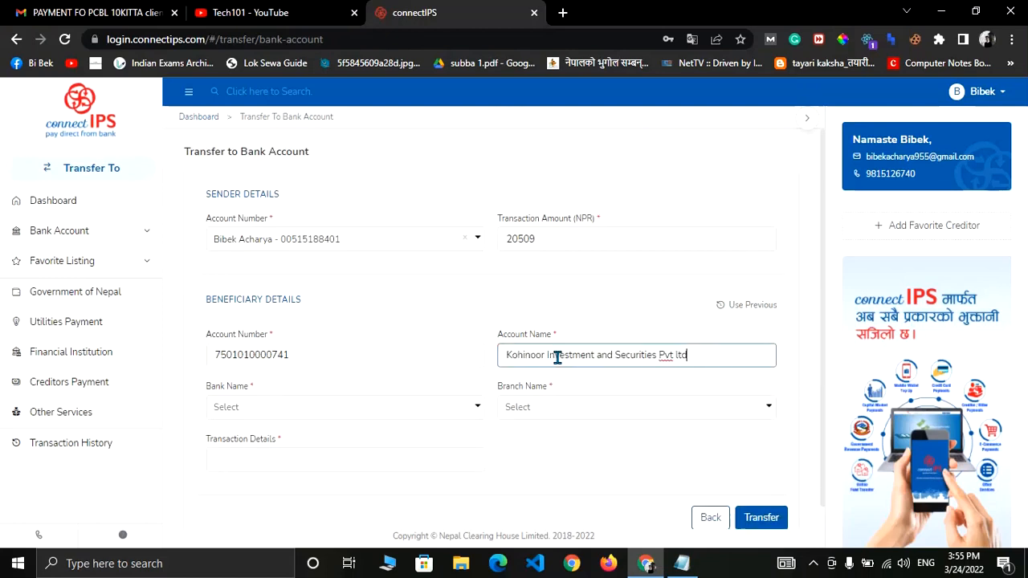
# Pick Global IME Bank Limited as the bank and Kamaladi Branch as the branch.
pyautogui.click(469, 410)
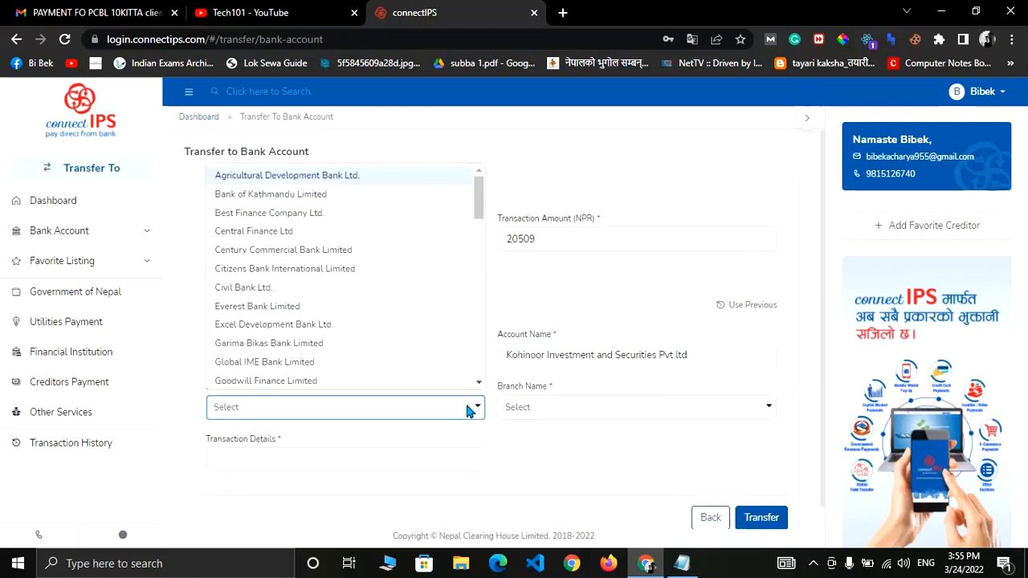
pyautogui.write('glob')
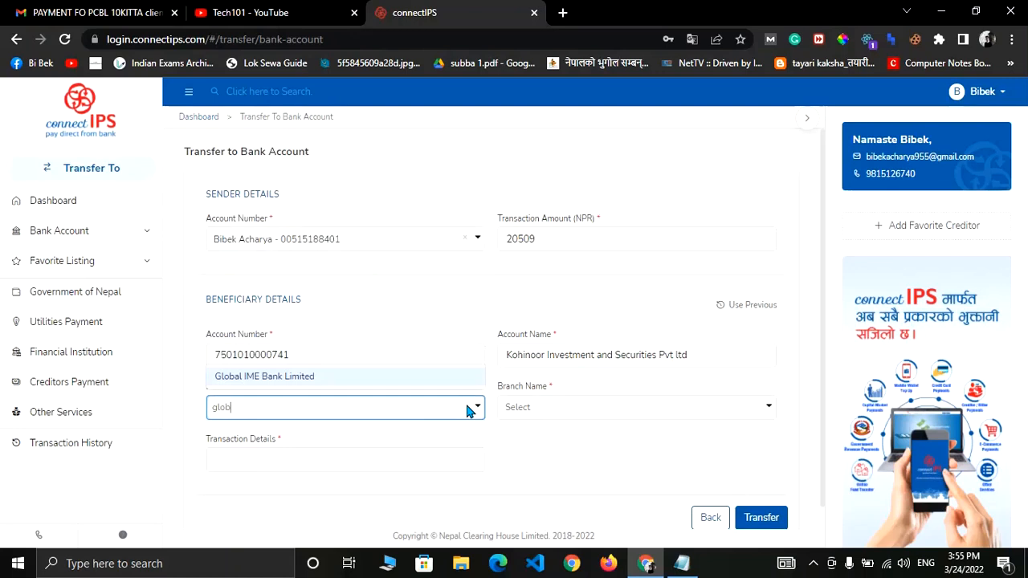
pyautogui.click(291, 377)
pyautogui.click(683, 410)
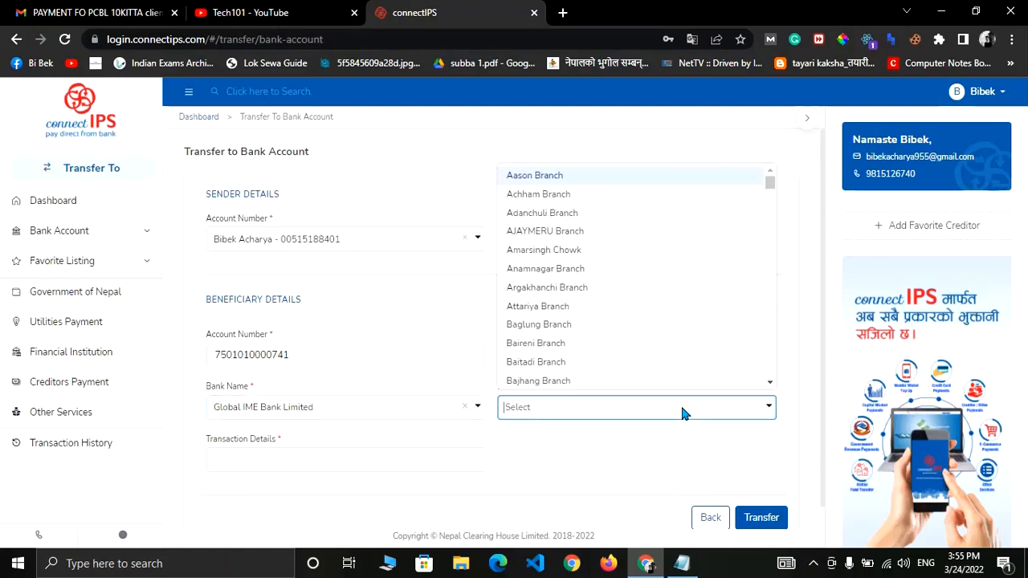
pyautogui.write('kam')
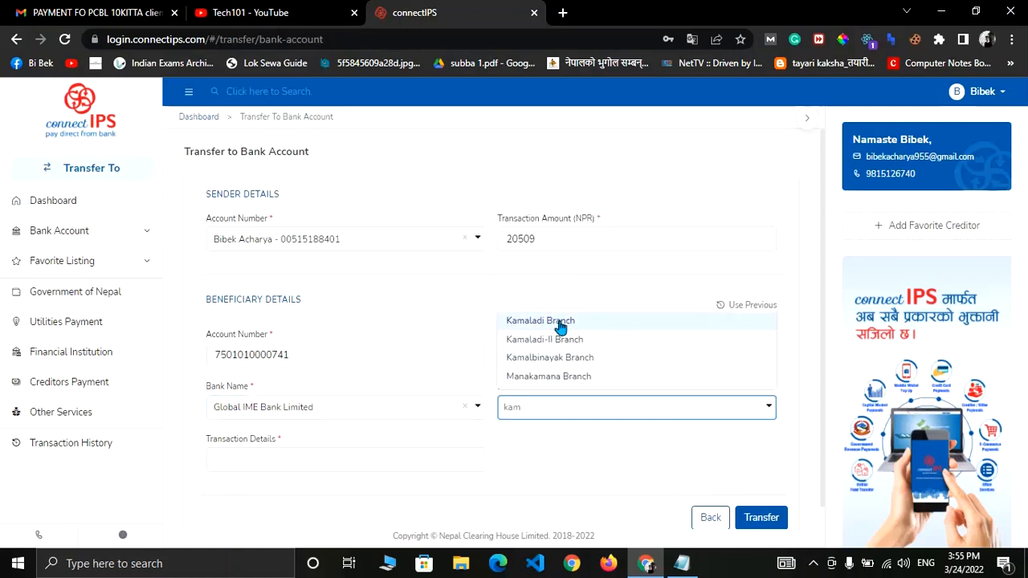
pyautogui.click(559, 328)
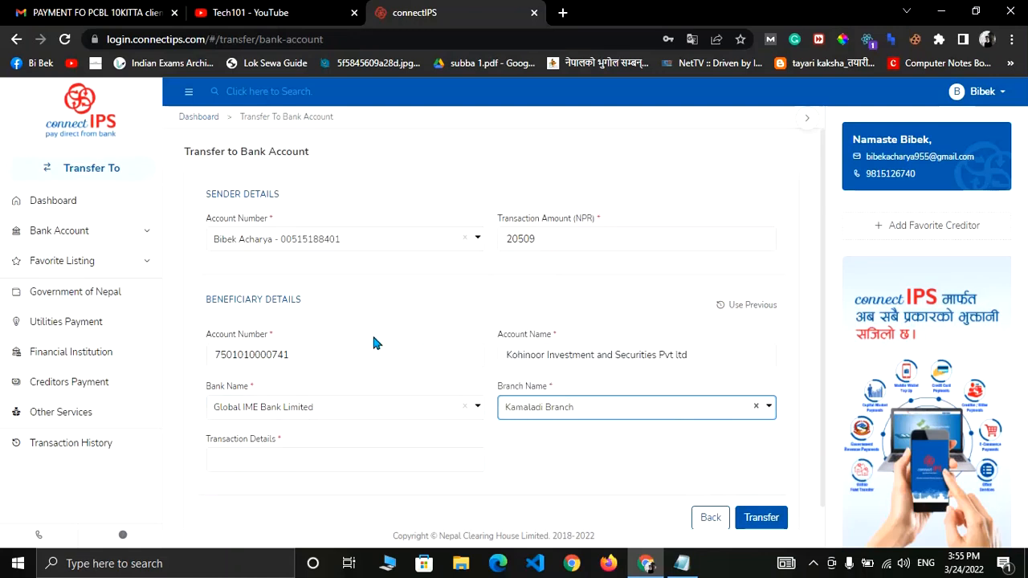
# Copy the 'NBL 60 kitta client id' line from the Notepad notes for Transaction Details.
pyautogui.click(250, 461)
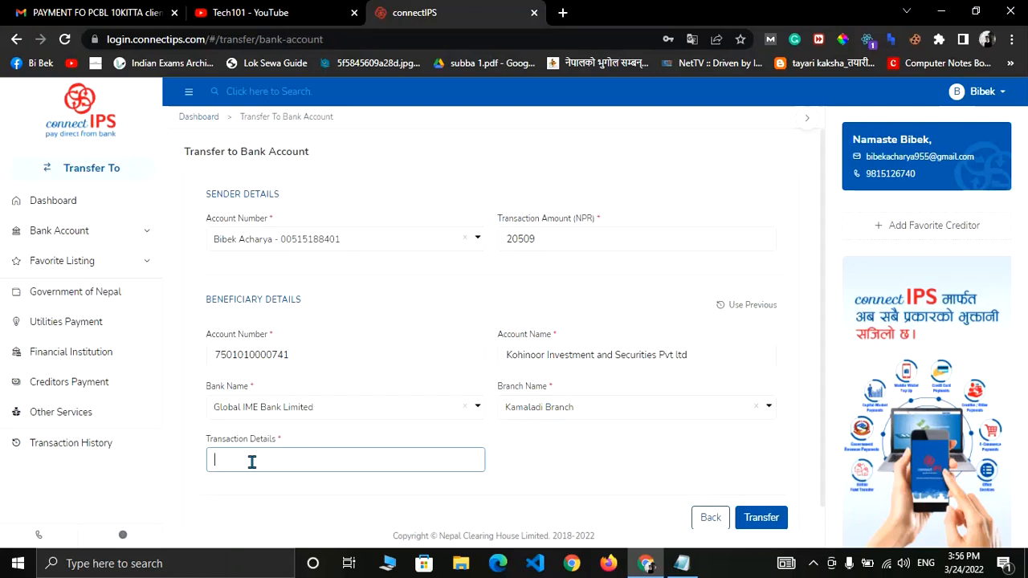
pyautogui.click(673, 569)
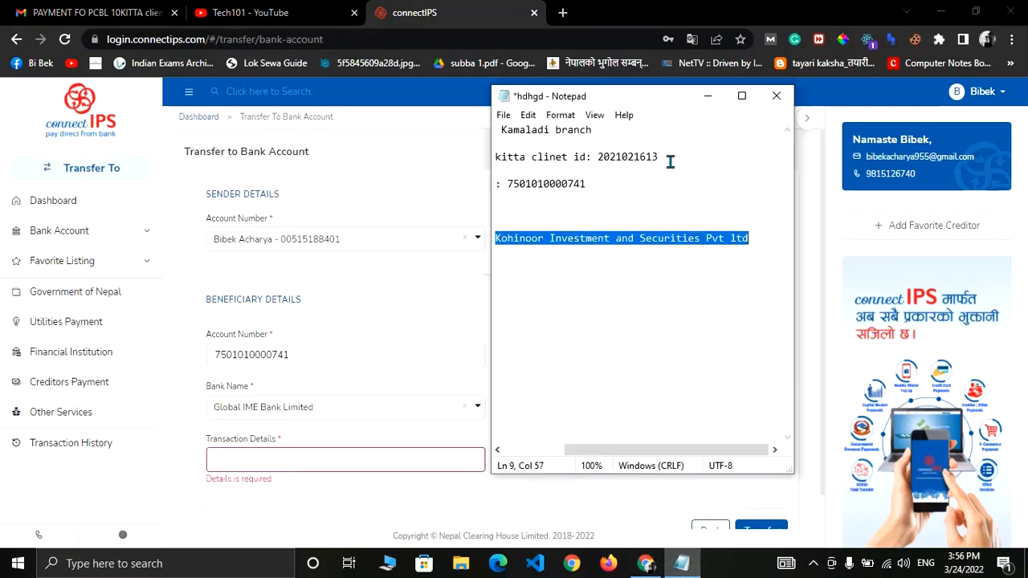
pyautogui.hscroll(-3, 640, 179)
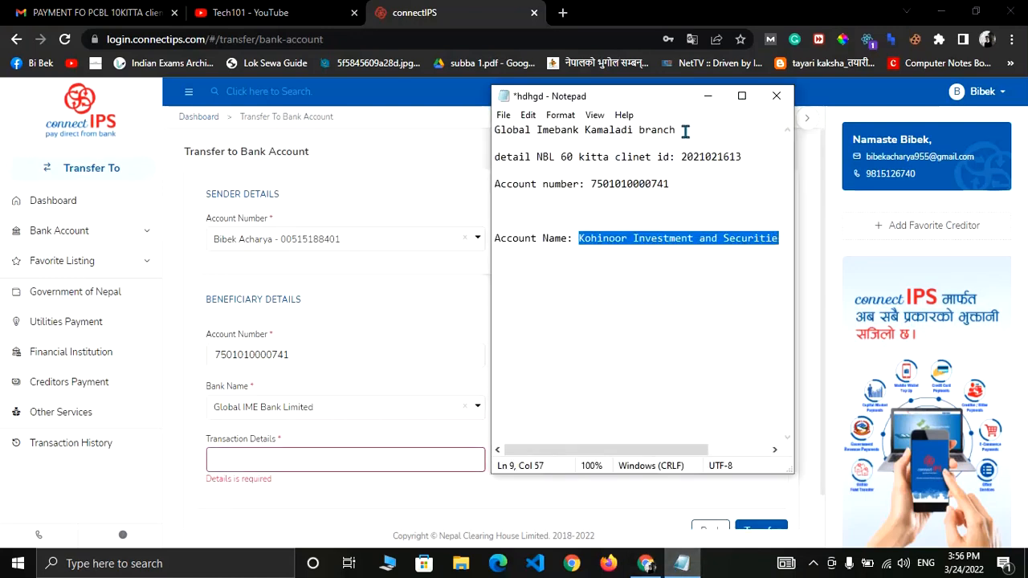
pyautogui.moveTo(743, 155); pyautogui.dragTo(537, 157)
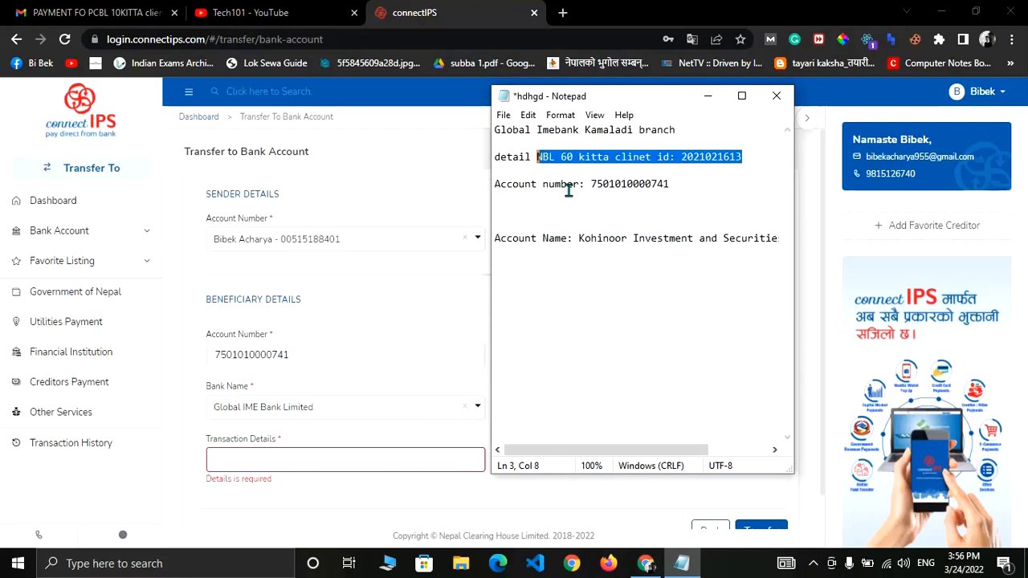
pyautogui.click(266, 458)
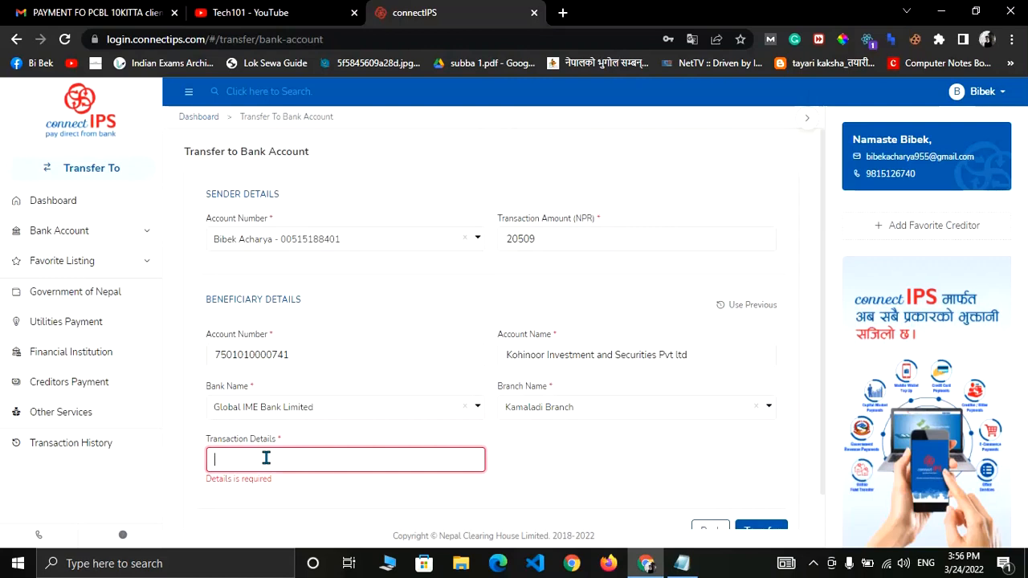
pyautogui.click(681, 562)
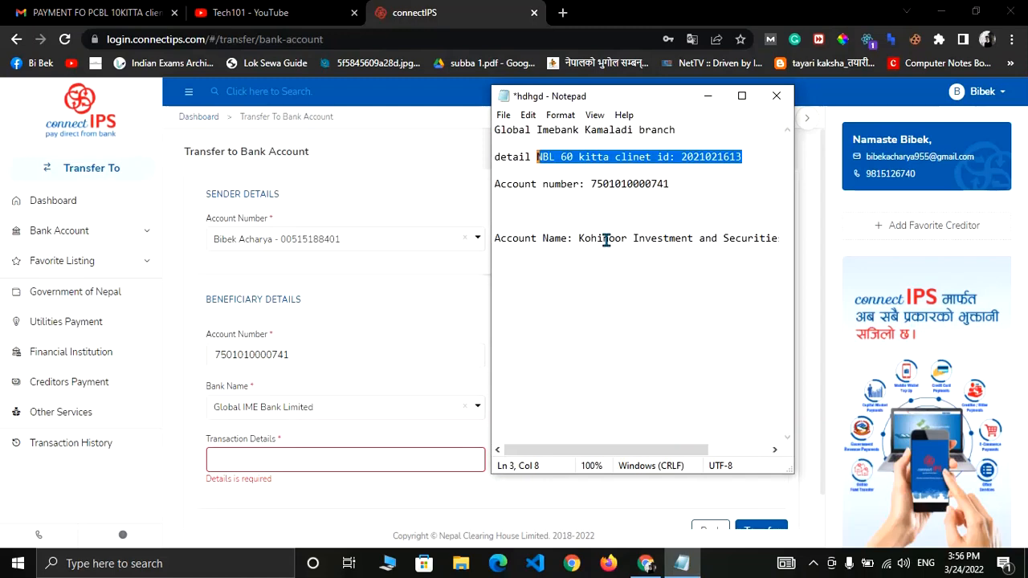
pyautogui.click(301, 456)
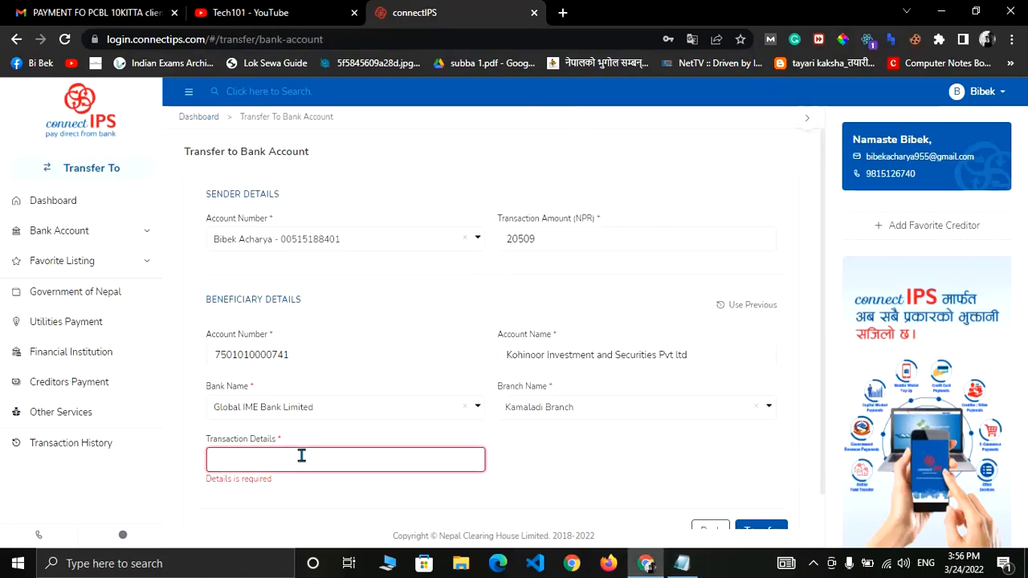
pyautogui.press('super+v')
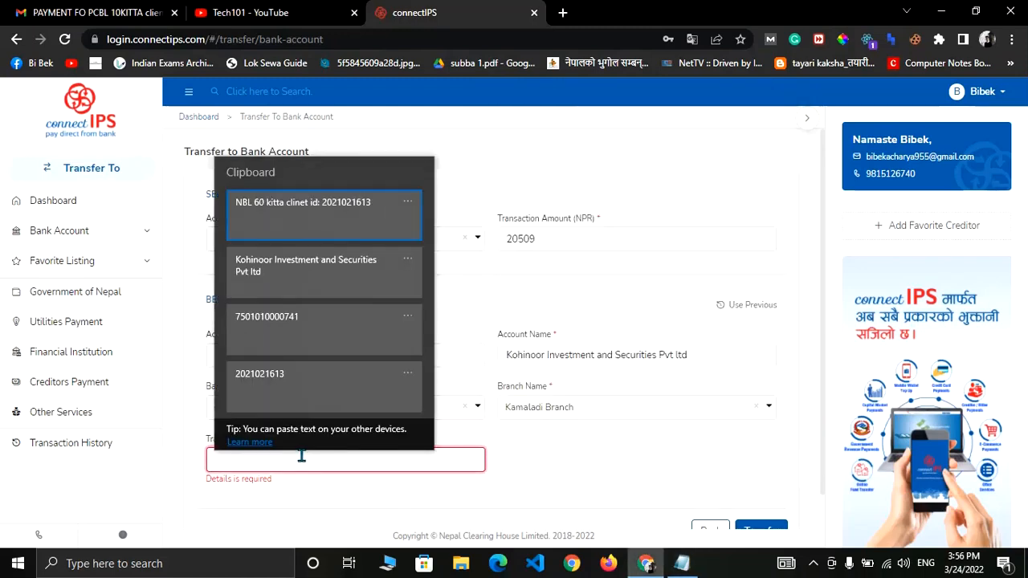
# Enter 'NBL 60 kitta client id' followed by the client ID in Transaction Details.
pyautogui.click(289, 213)
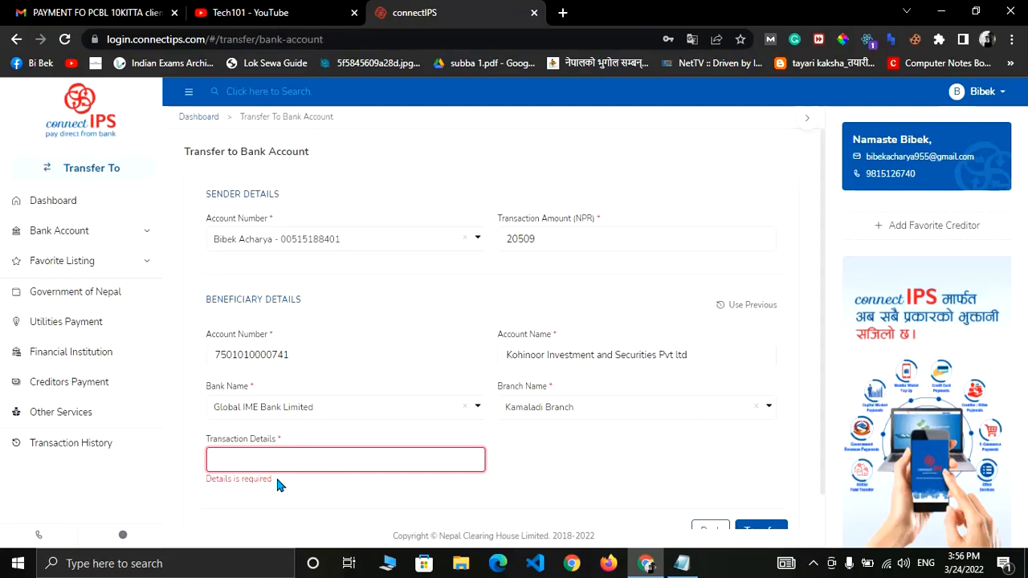
pyautogui.write('NE')
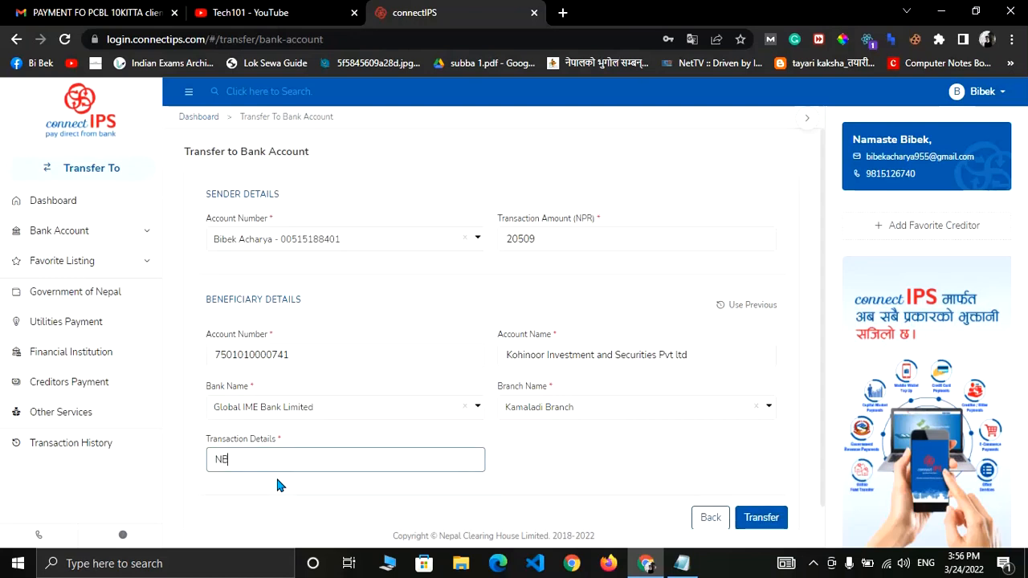
pyautogui.write('L 60 k')
pyautogui.write('itta client id')
pyautogui.click(694, 560)
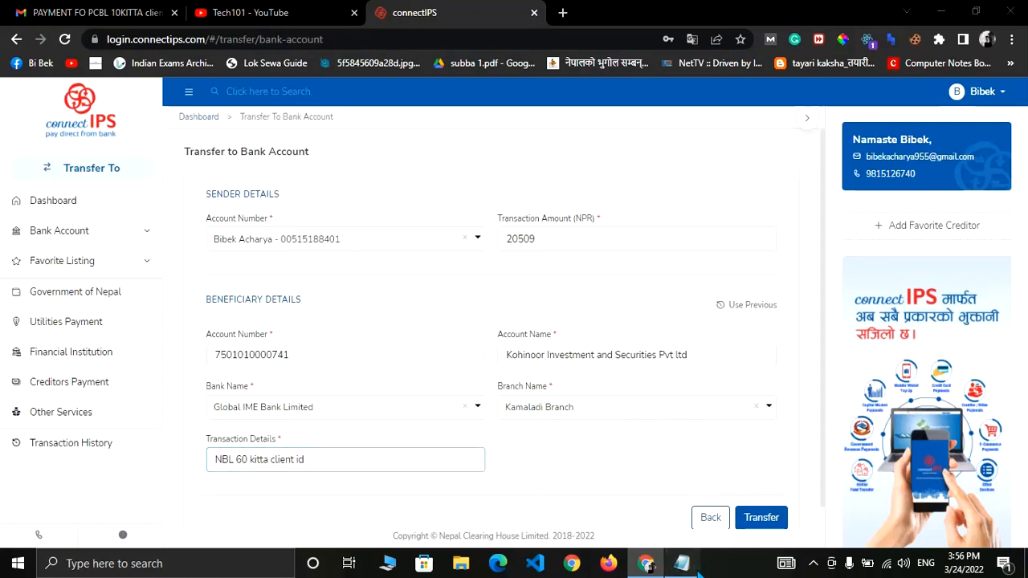
pyautogui.click(645, 564)
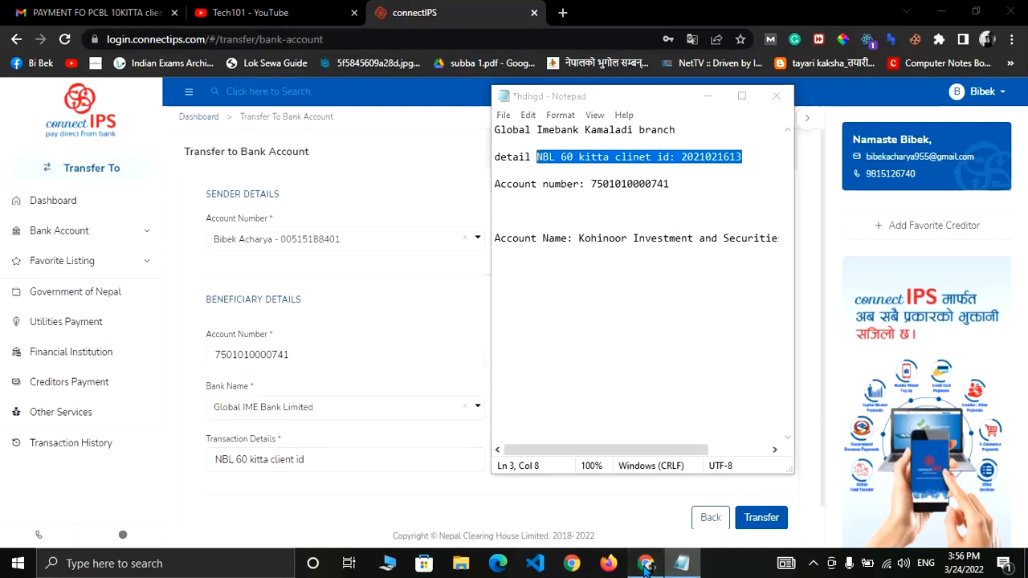
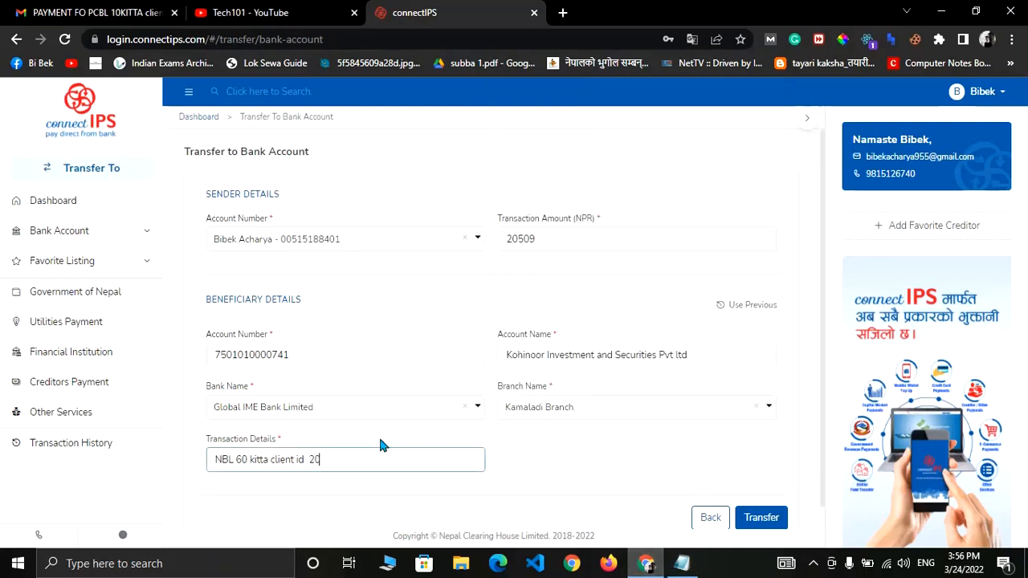
pyautogui.scroll(-1, 426, 278)
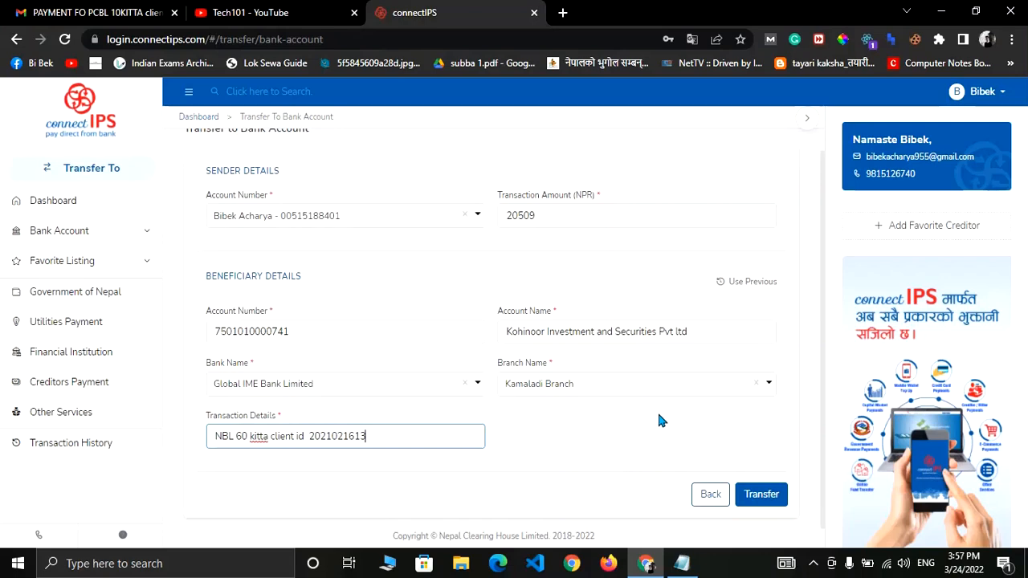
# Submit the transfer and accept the account-name mismatch warning to reach the NPR 20,517 summary.
pyautogui.click(769, 496)
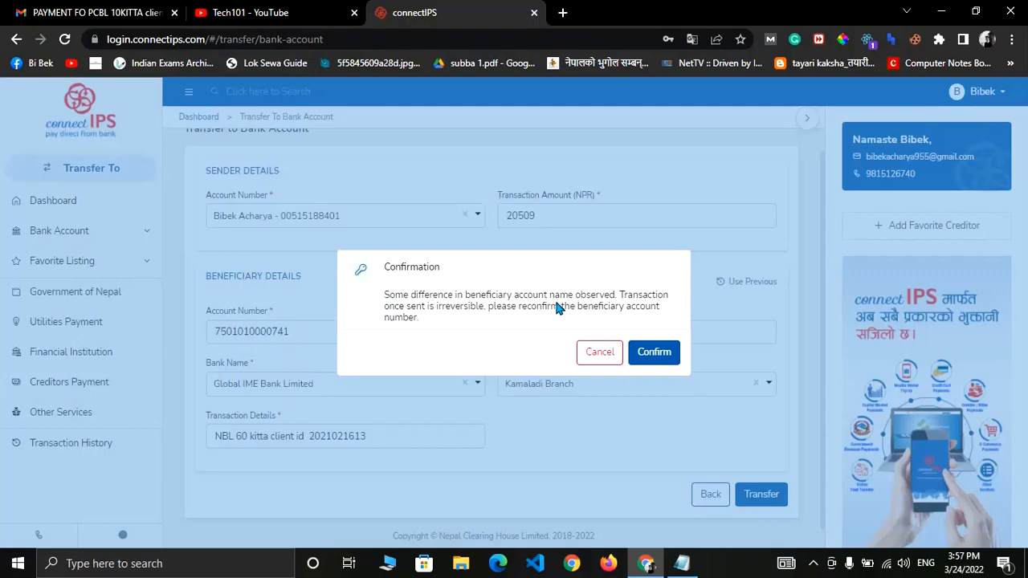
pyautogui.click(655, 354)
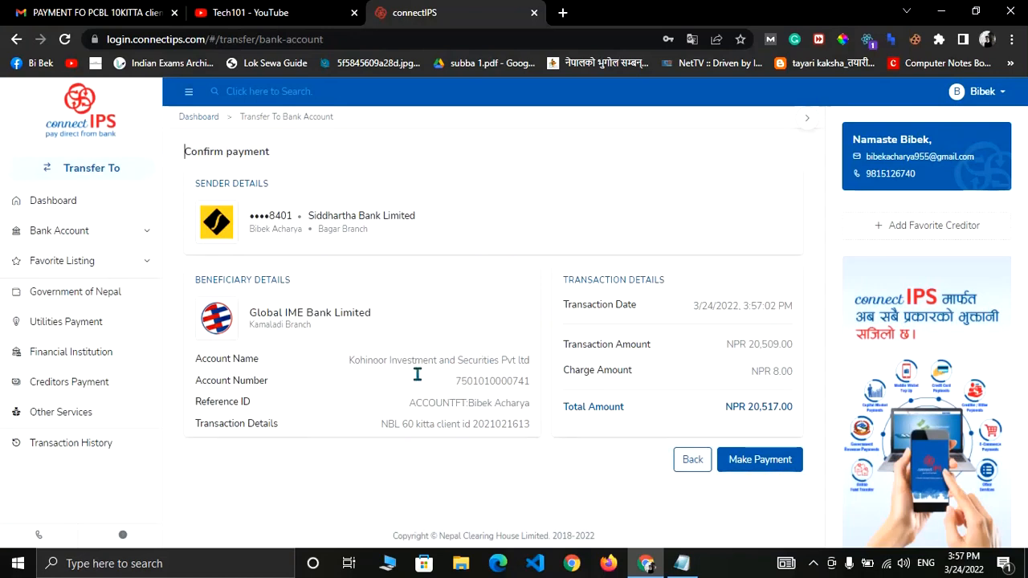
# Make the payment, verifying it with the transaction password.
pyautogui.click(767, 466)
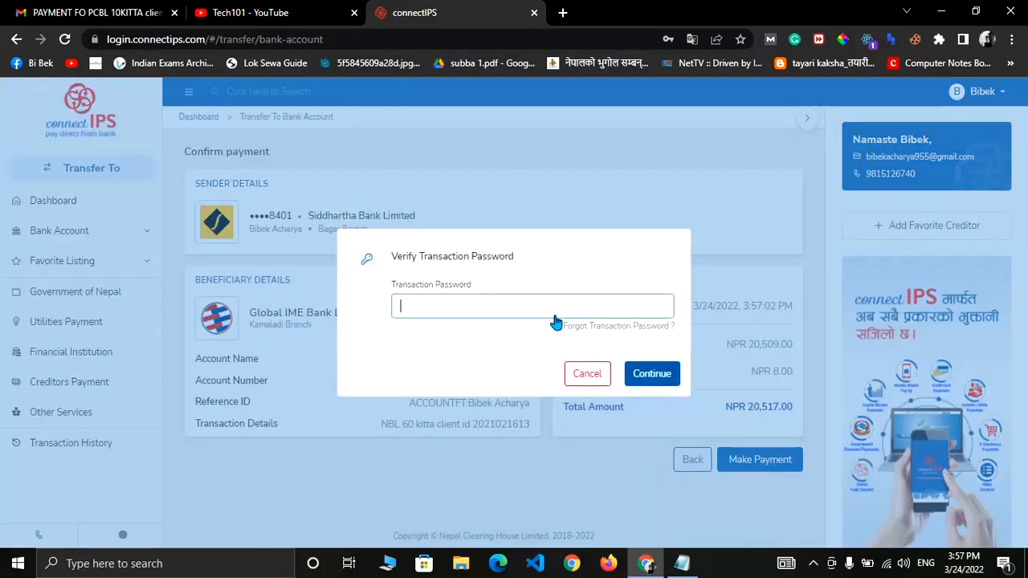
pyautogui.click(439, 314)
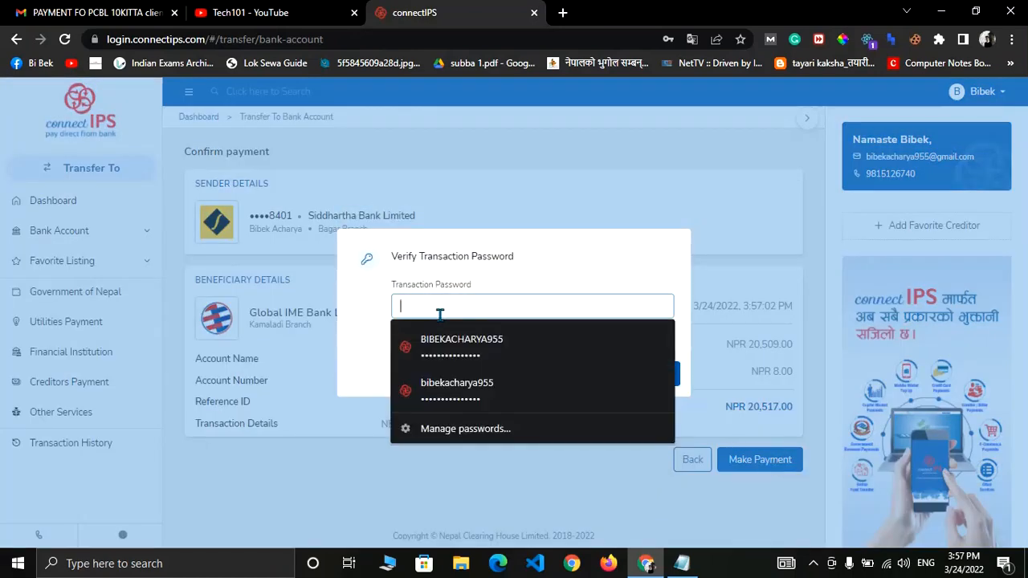
pyautogui.write('•••••')
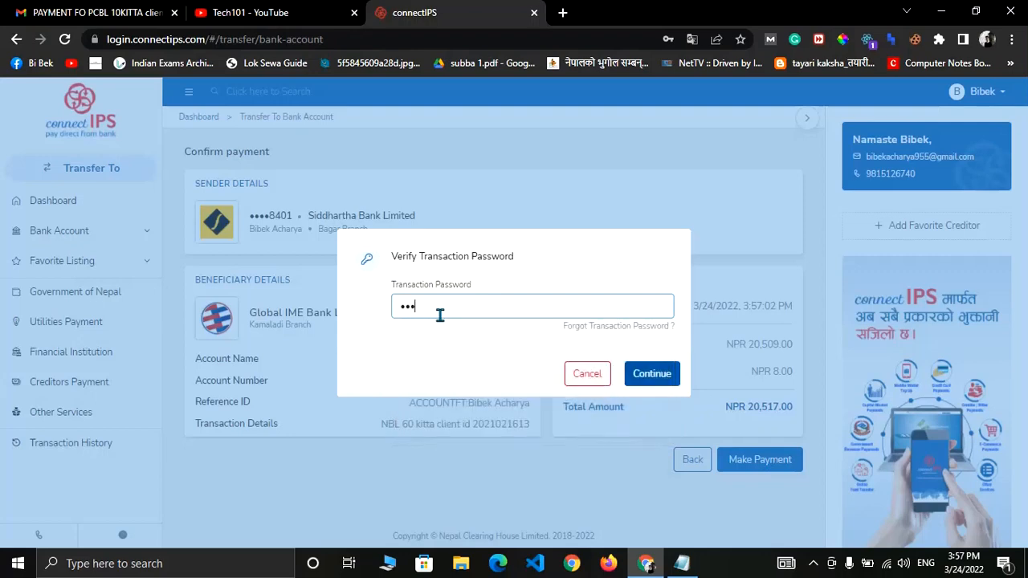
pyautogui.write('•')
pyautogui.click(641, 376)
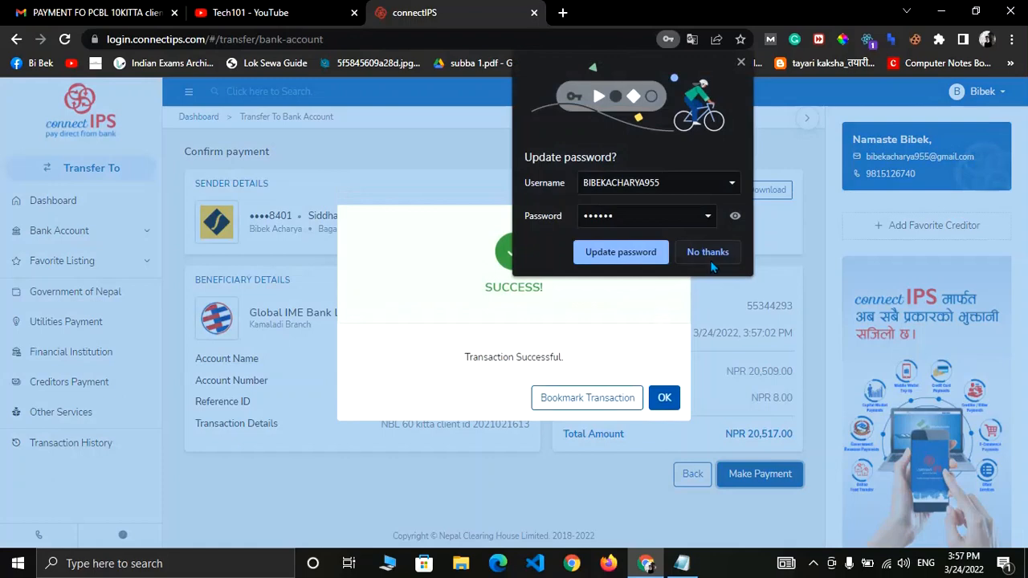
# Dismiss the prompts, then download and view the TxnReport PDF receipt before returning to the report.
pyautogui.click(715, 256)
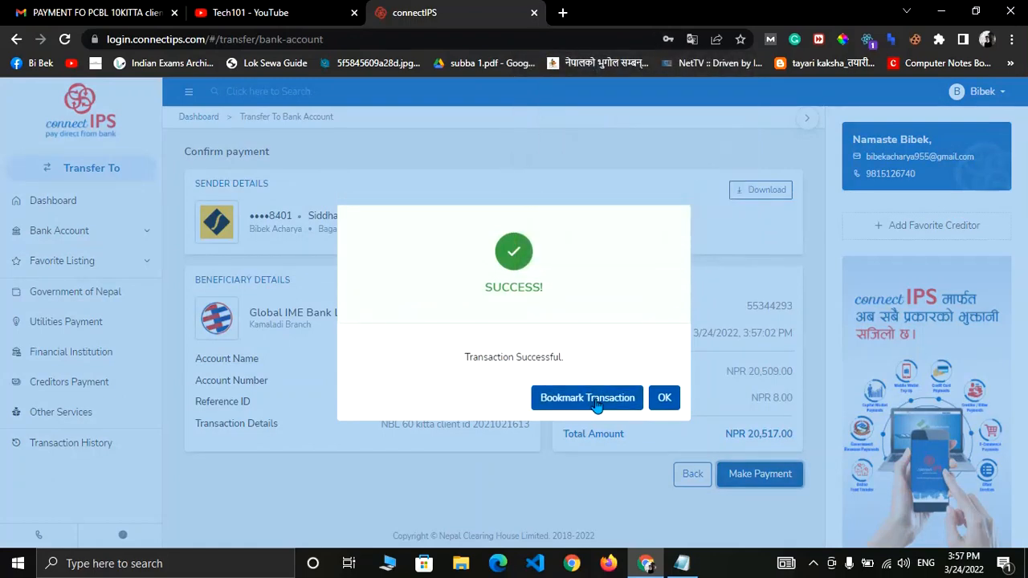
pyautogui.click(665, 399)
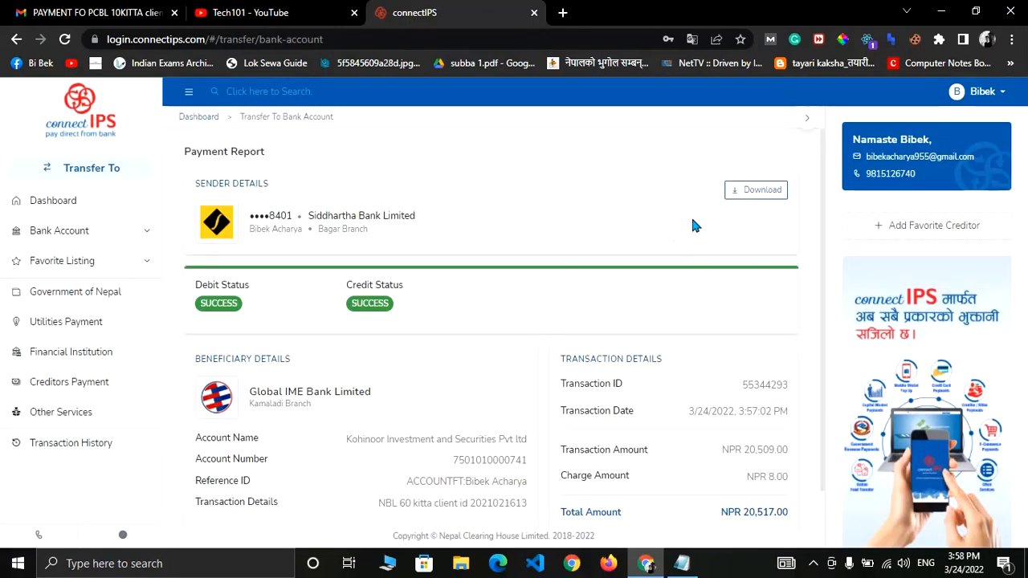
pyautogui.click(748, 198)
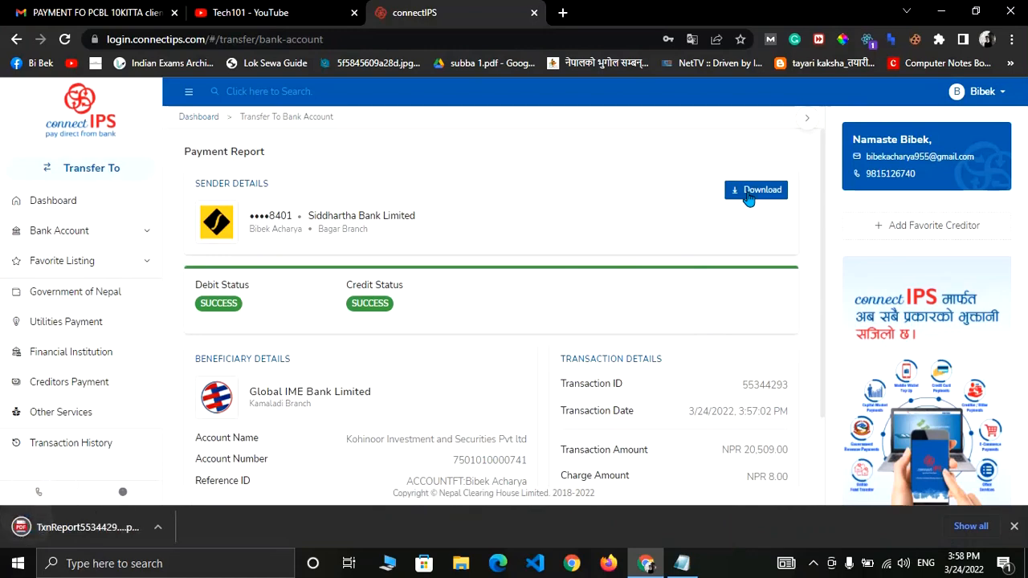
pyautogui.click(102, 522)
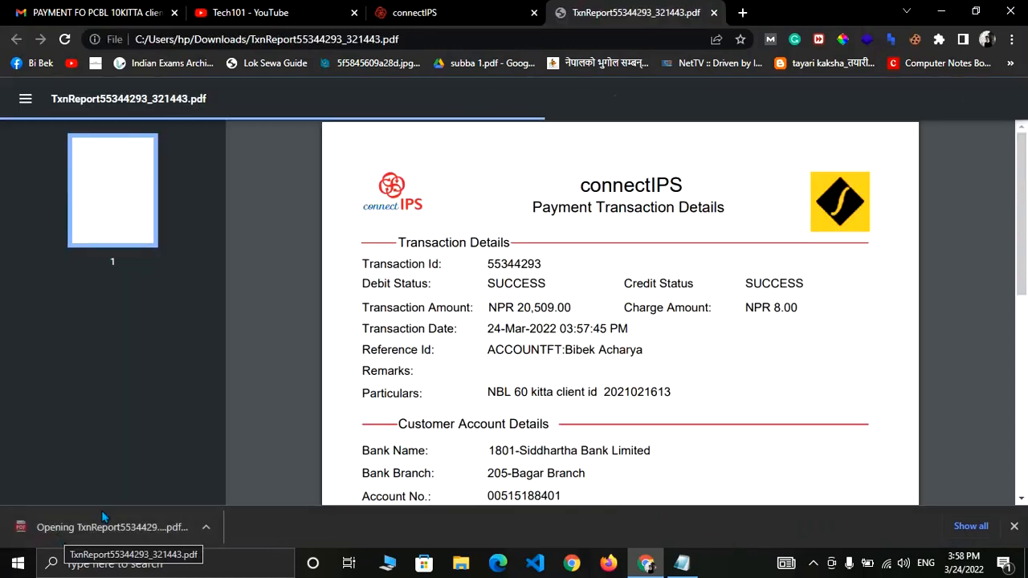
pyautogui.scroll(-5, 463, 351)
pyautogui.scroll(5, 464, 351)
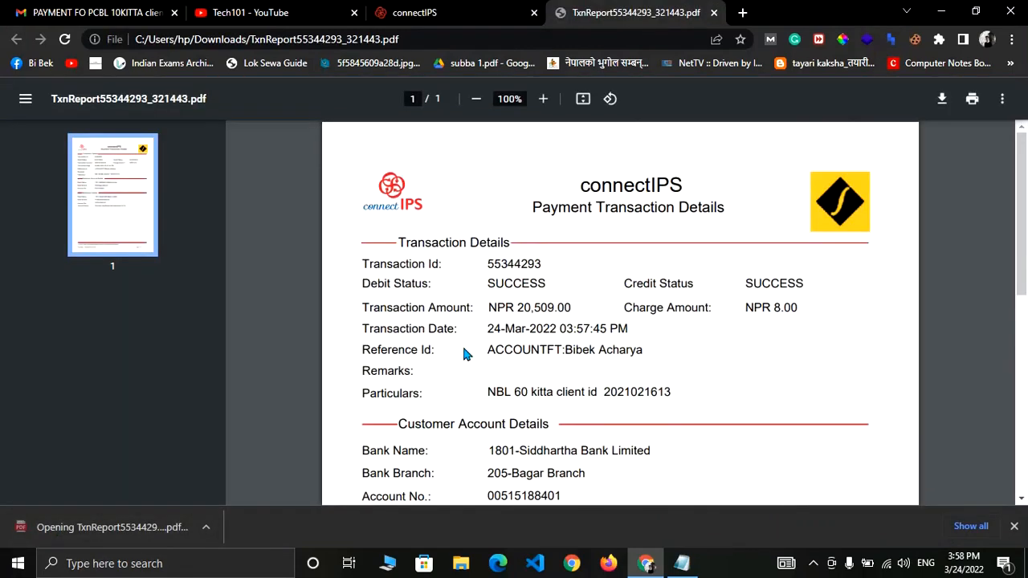
pyautogui.click(470, 12)
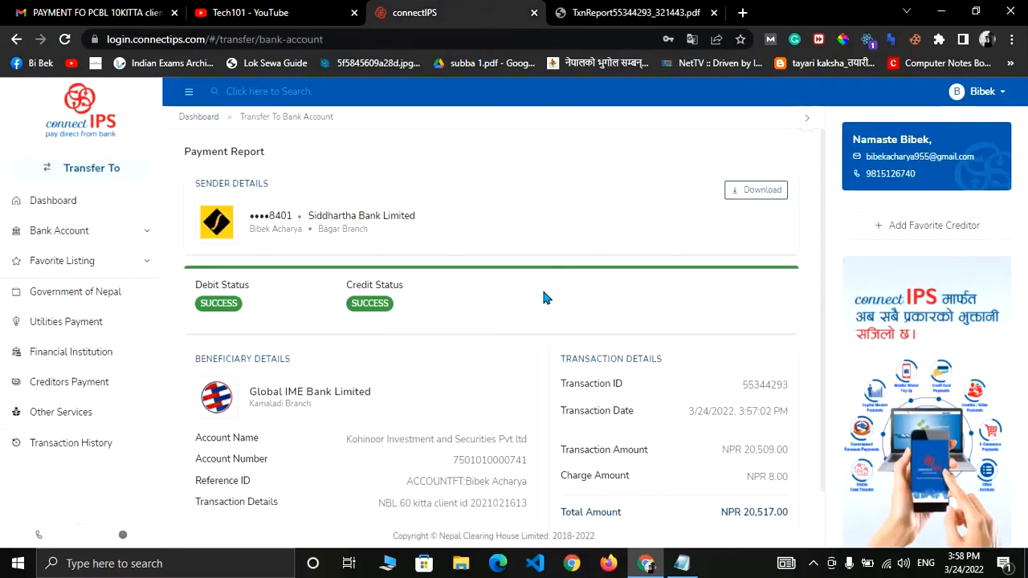